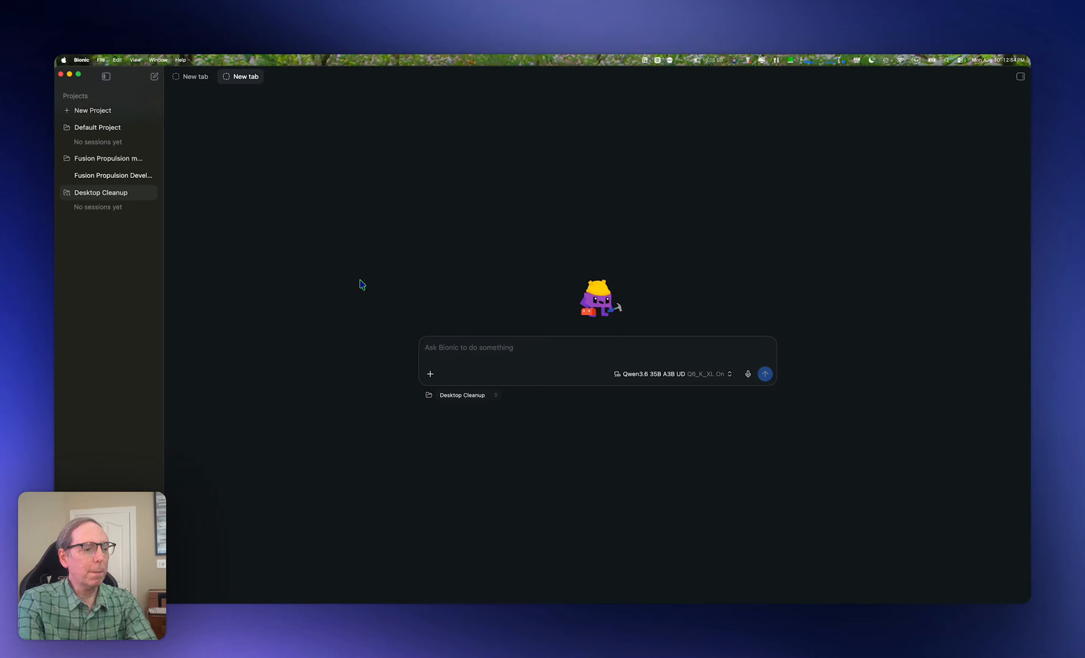
Ask the agent to examine the Desktop screenshot files and report suggested names and Screenshots subfolders, without renaming or moving anything yet
text(I have several screenshot files cluttering up my Desktop. Their names are all the conventional Mac screenshot names ("Screenshot" + date + "at" + time). I have a screenshots folder on the Desktop with topical subfolders within it. Please find the screenshot files, look at them, then report back with your suggested names and where you would place them within the Screenshots folder. Do not rename or move the files yet.)
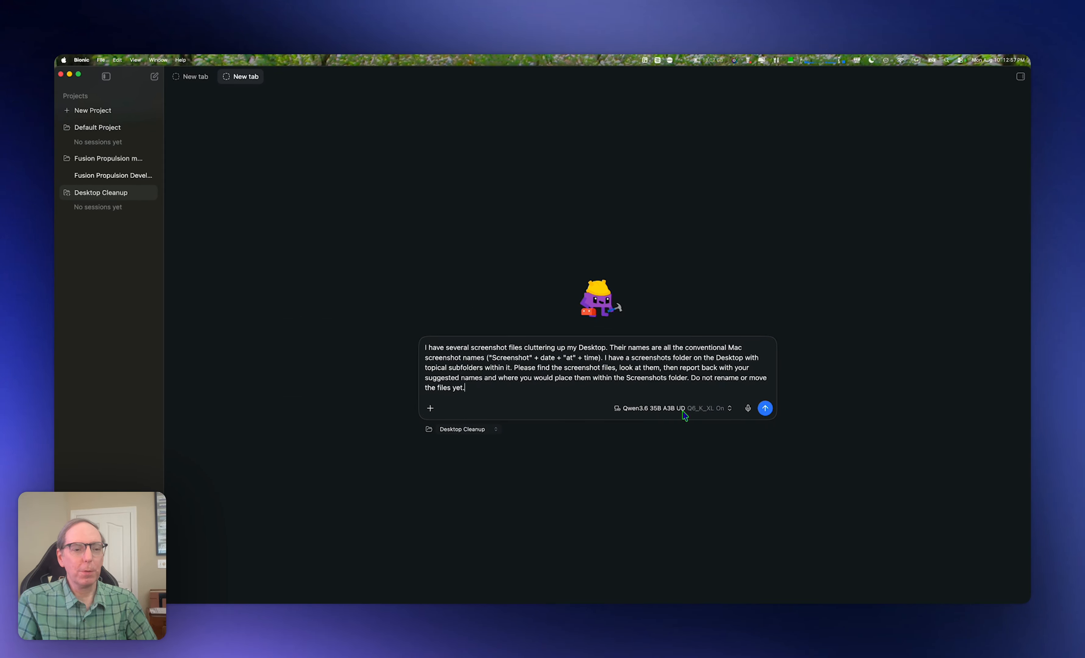
click(765, 408)
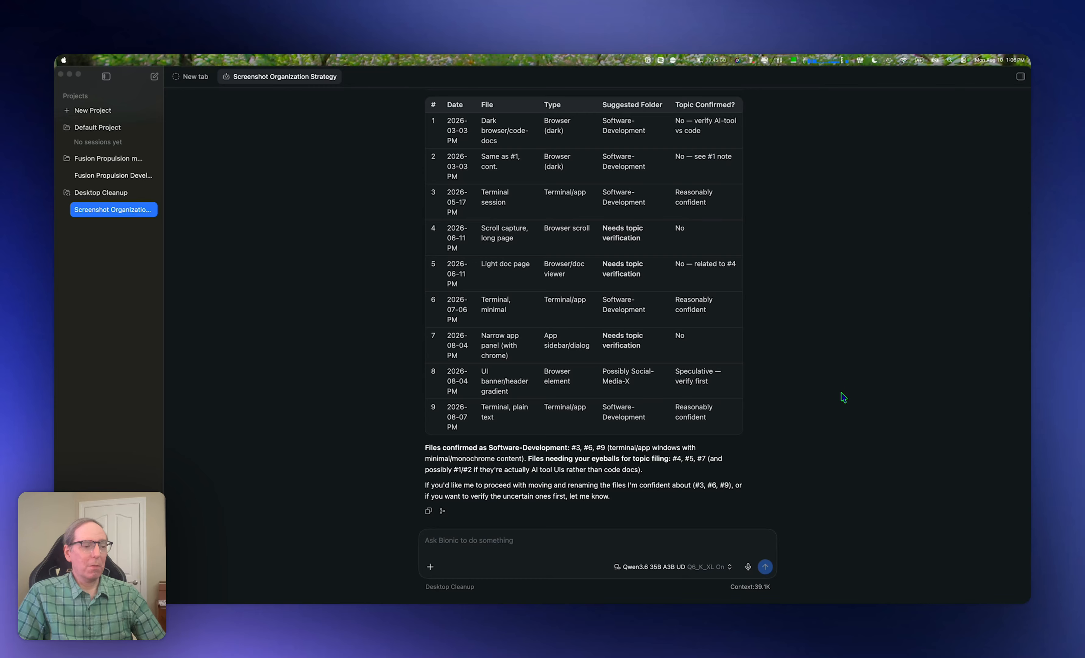
Review the screenshot organization report, including the per-file suggestions for items 7 to 9 and the summary table
scroll(843, 397, up, 3)
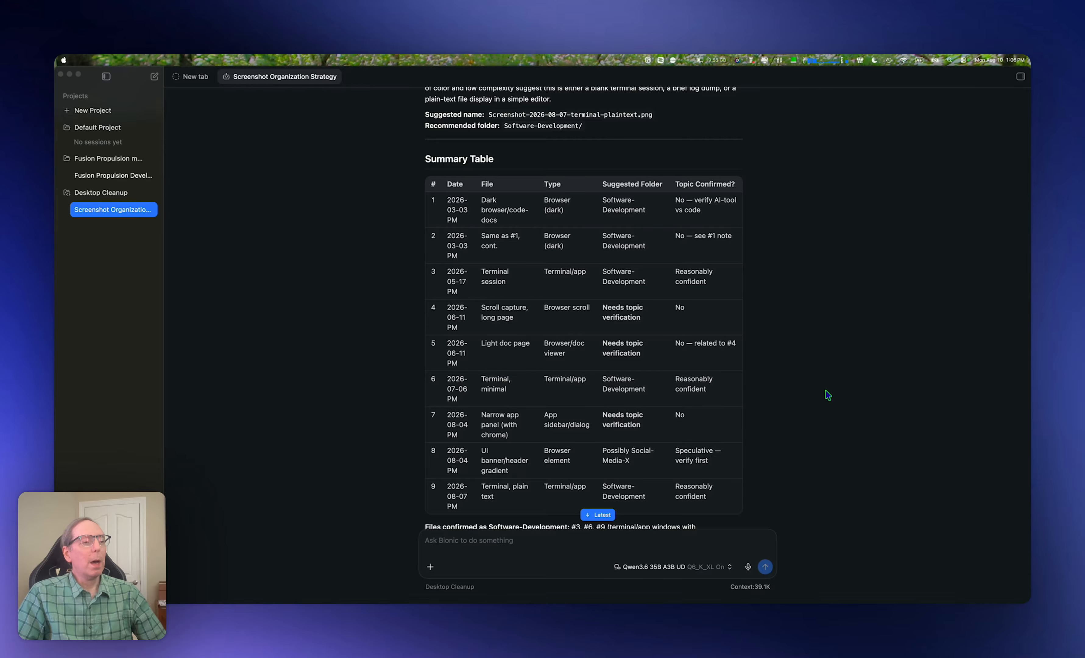
scroll(834, 394, up, 5)
scroll(827, 394, up, 5)
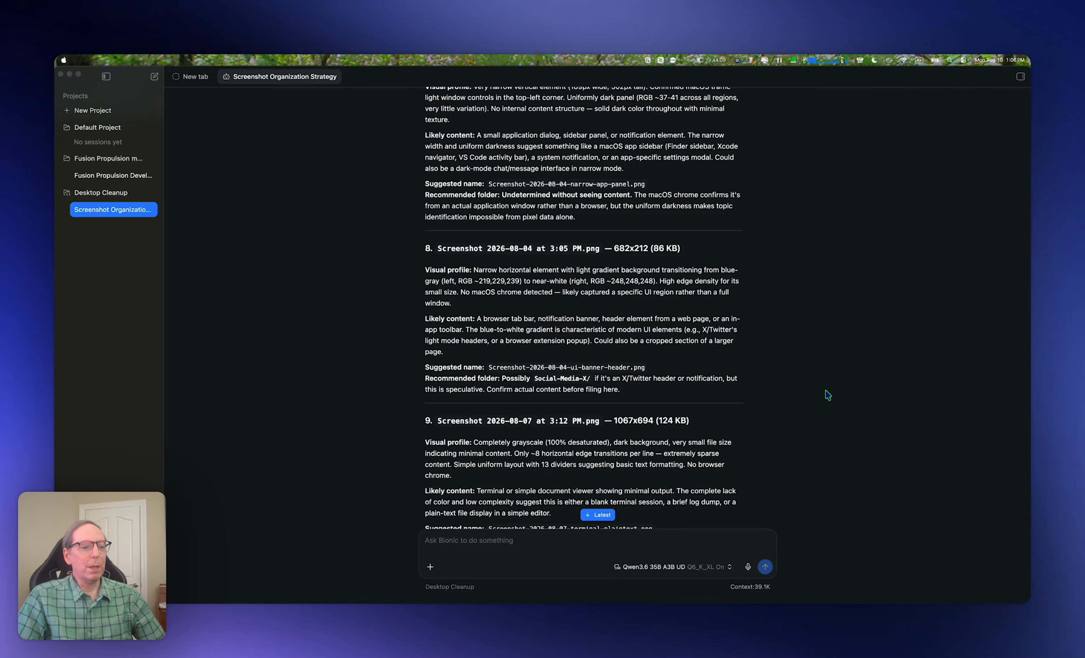
scroll(828, 394, up, 2)
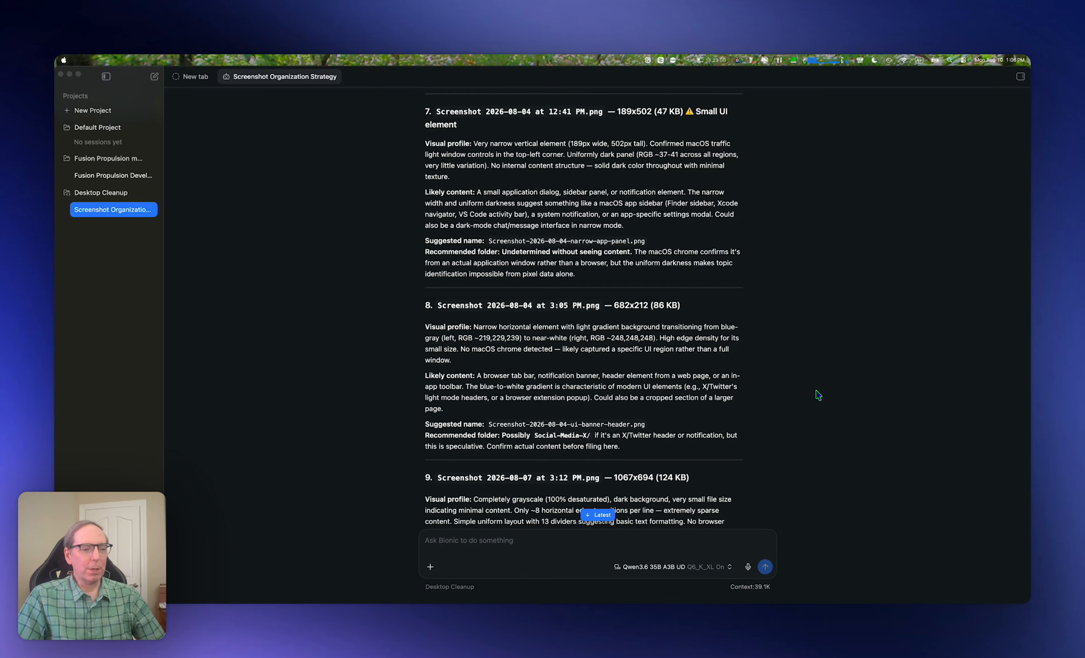
scroll(818, 395, down, 15)
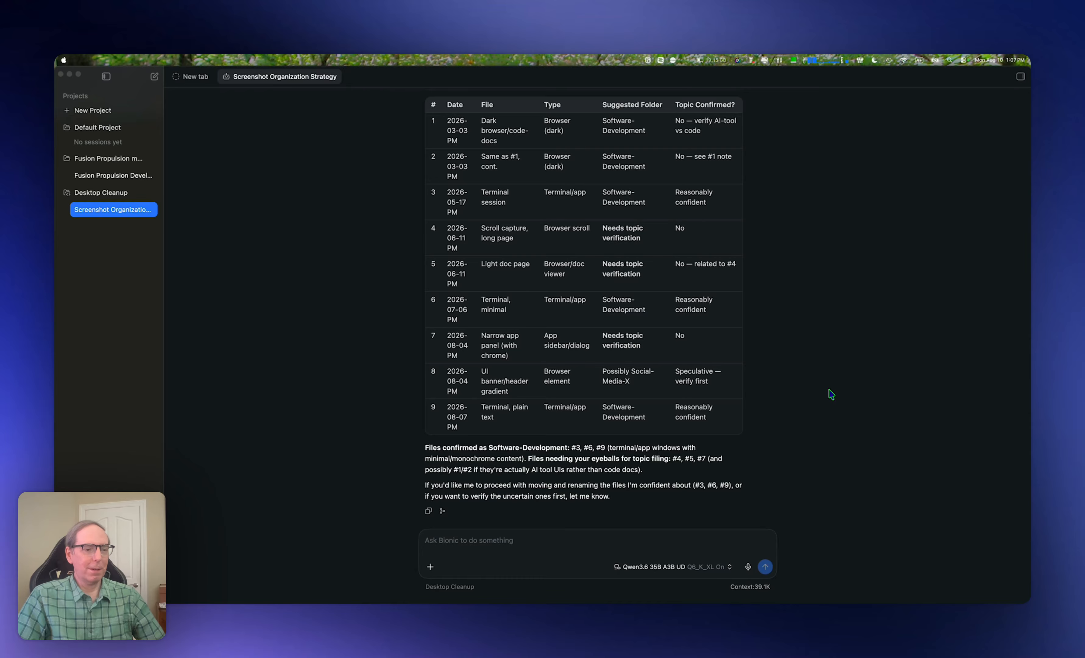
scroll(829, 393, up, 10)
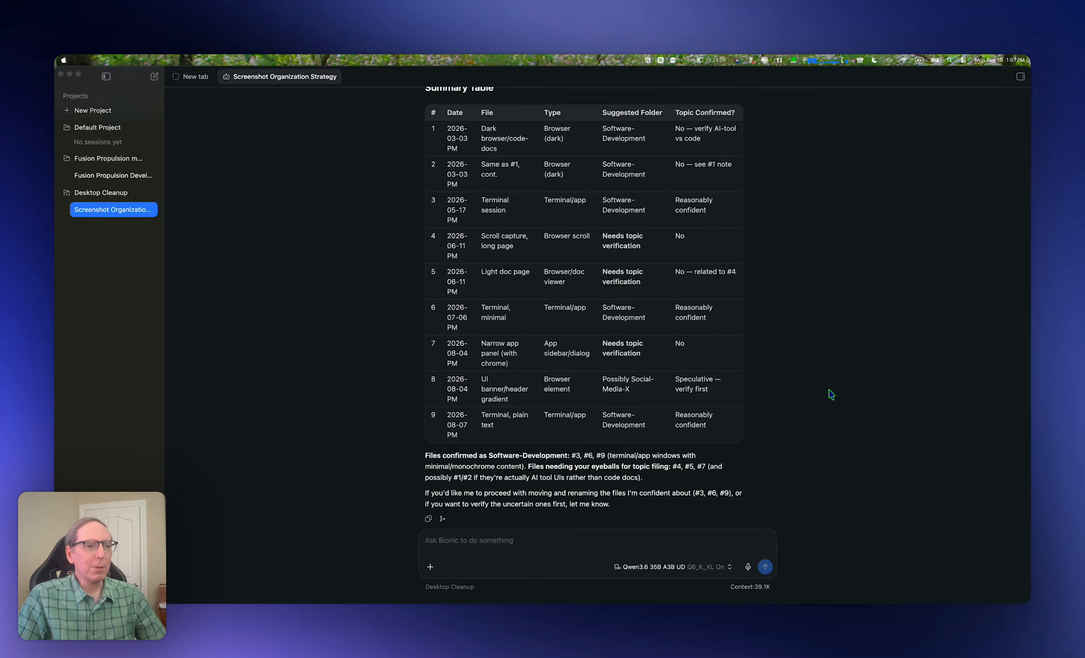
scroll(824, 386, down, 10)
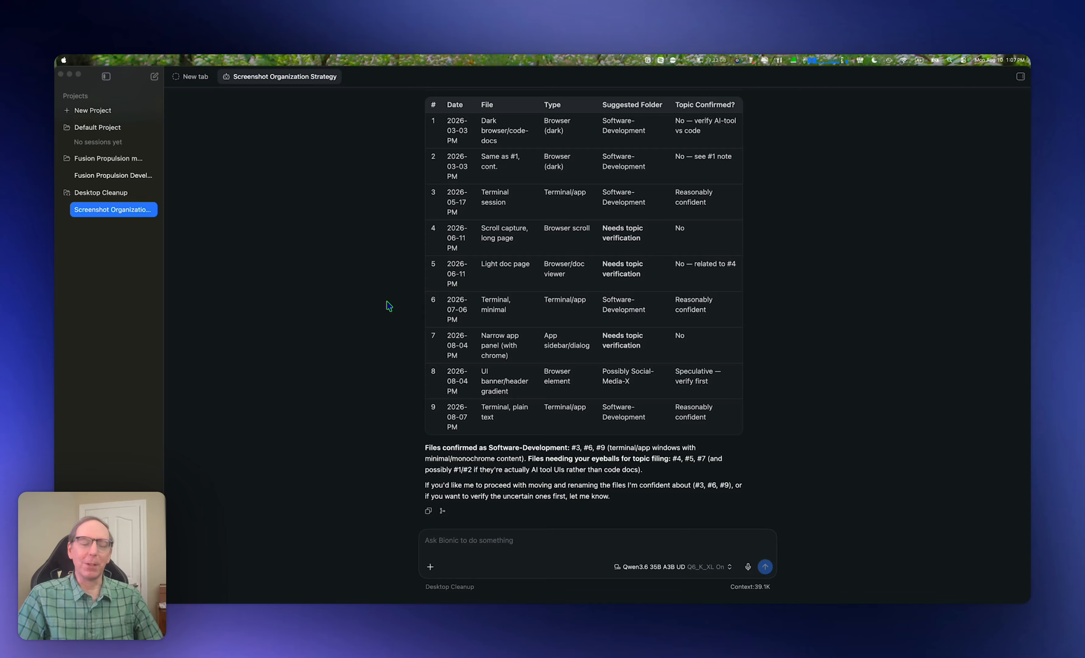
Open the Fusion Propulsion development session and review its outline request and the 10-slide summary table
click(93, 177)
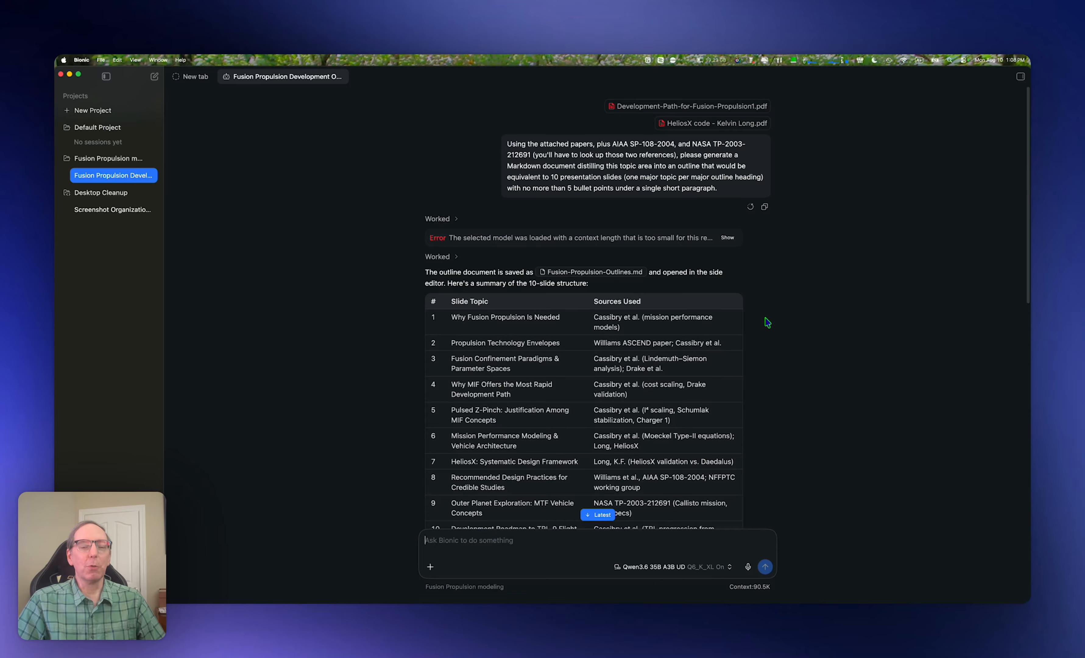
scroll(768, 323, down, 2)
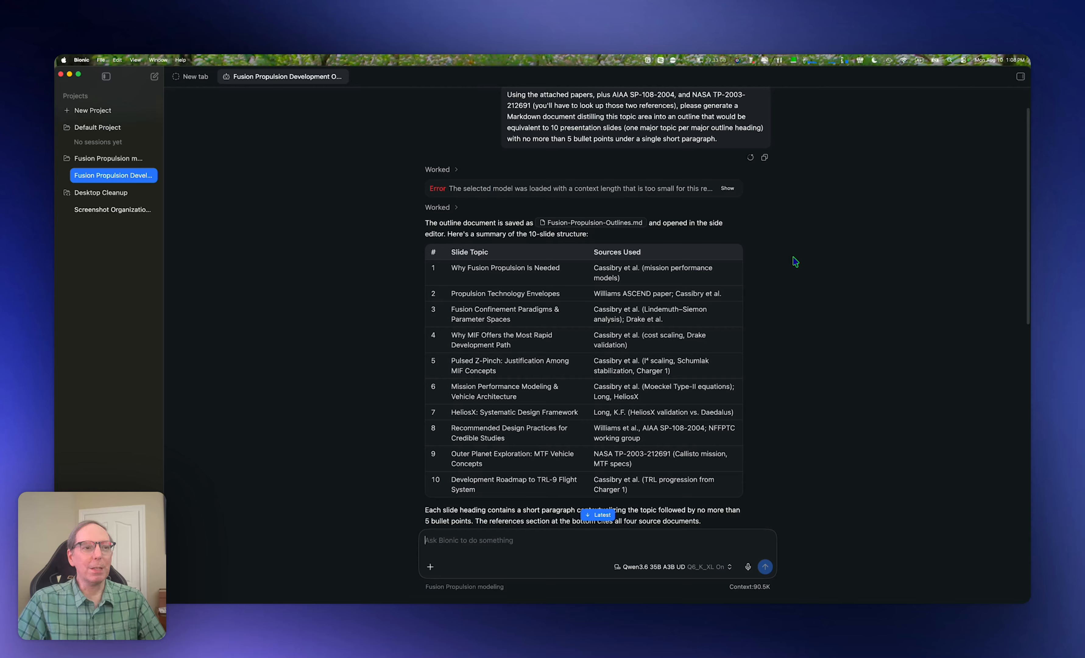
scroll(784, 288, up, 3)
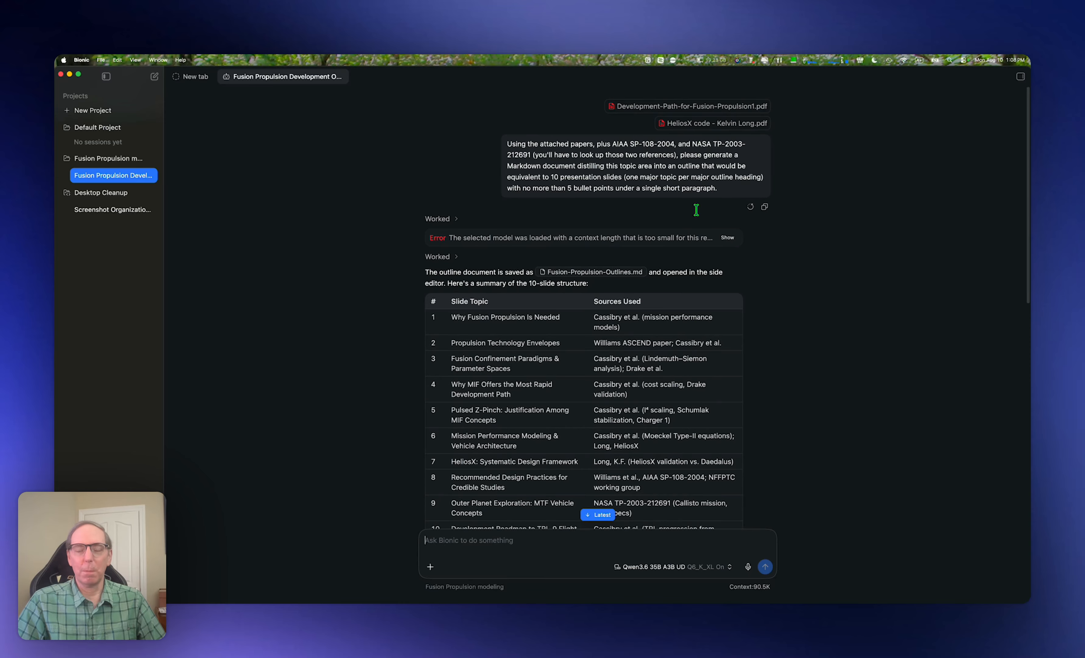
scroll(776, 357, down, 5)
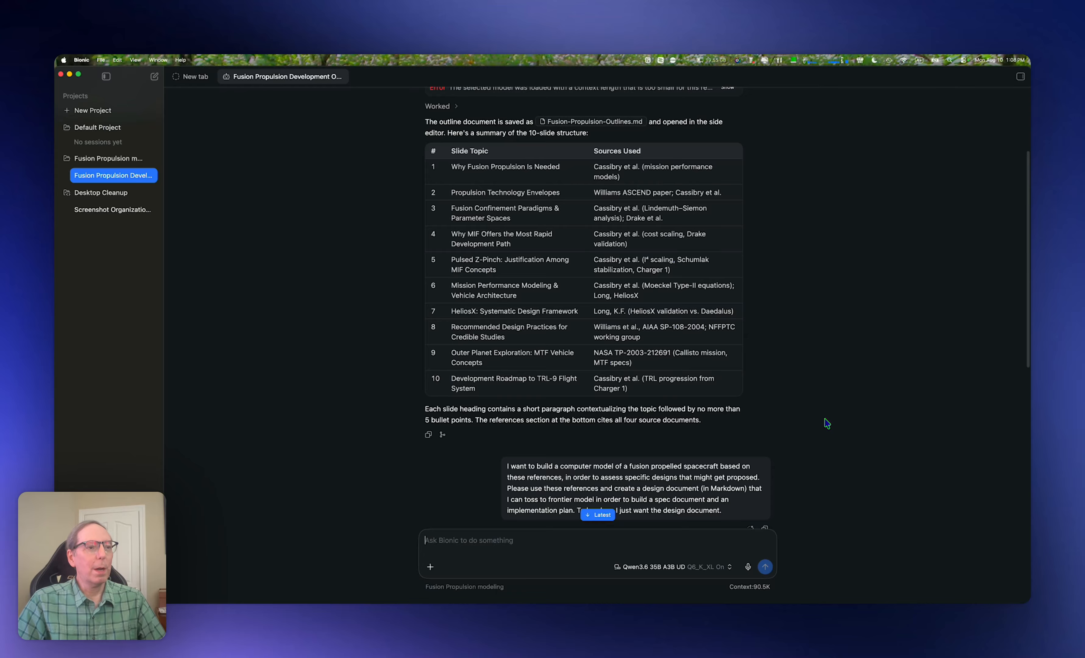
scroll(827, 424, up, 5)
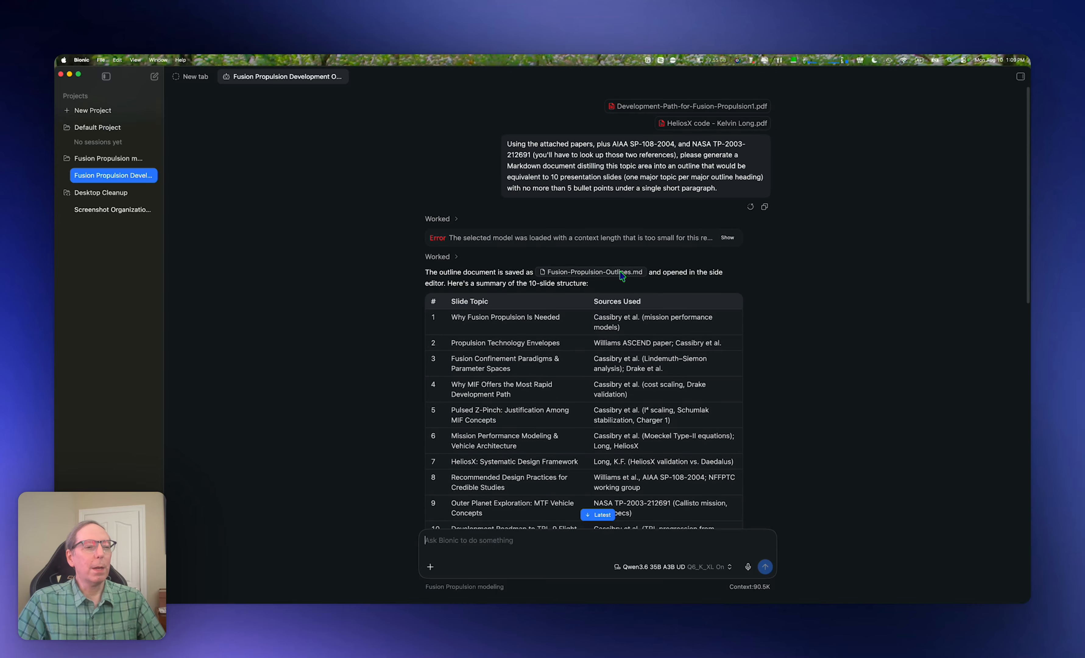
Open Fusion-Propulsion-Outlines.md beside the chat and briefly show the project's file list
click(588, 272)
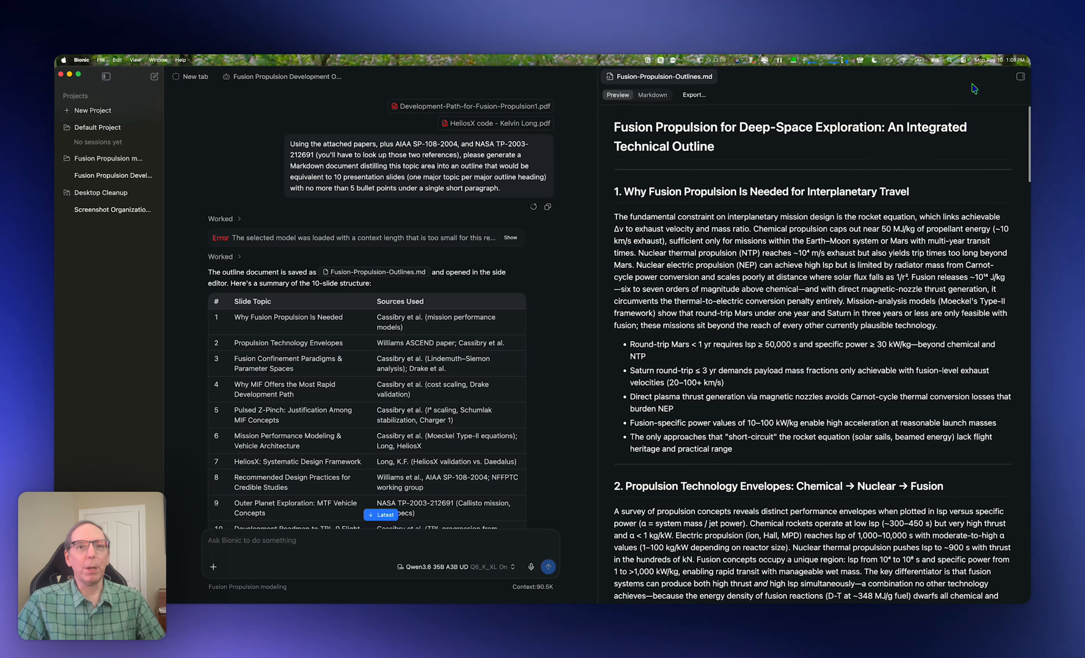
click(1021, 78)
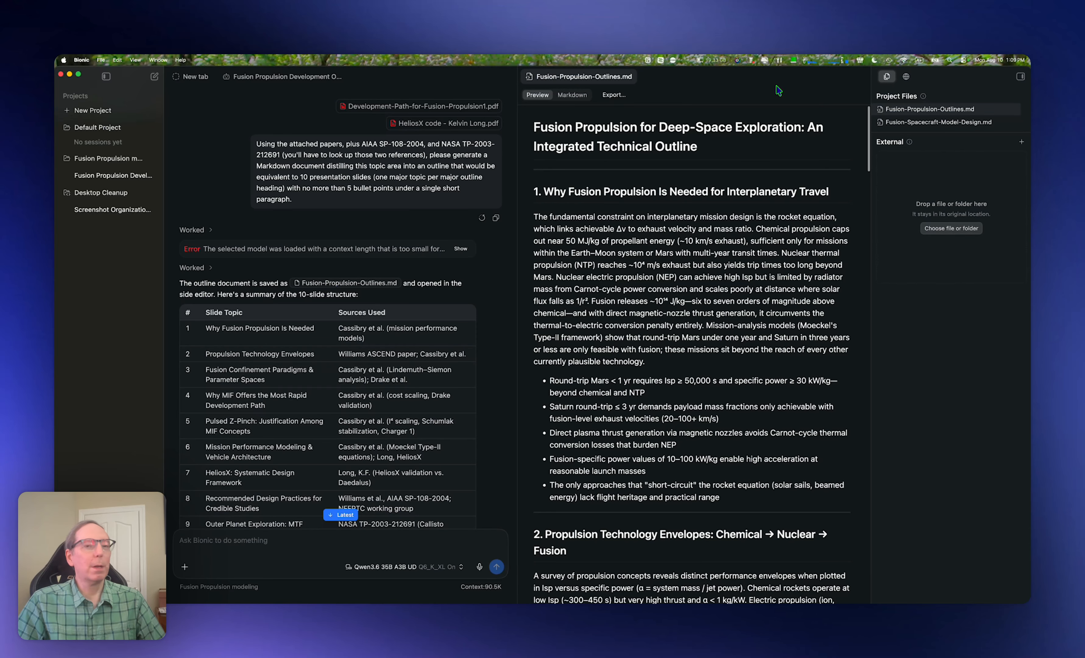
click(1021, 77)
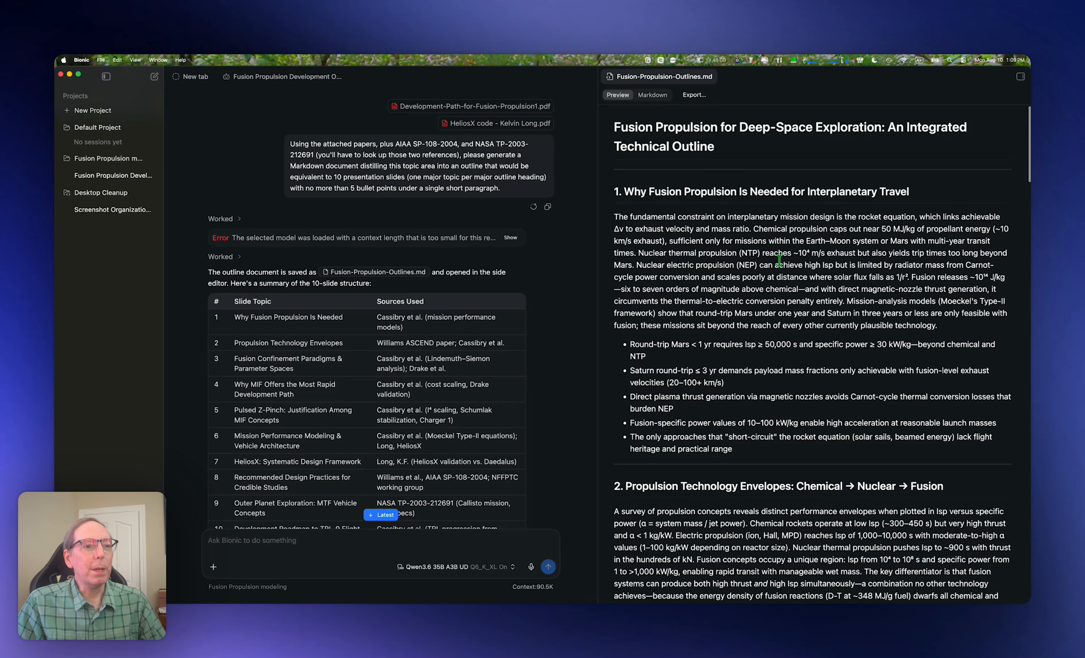
Read through the fusion propulsion outline from section 1's paragraph and bullets to the section 10 development roadmap
scroll(804, 286, down, 1)
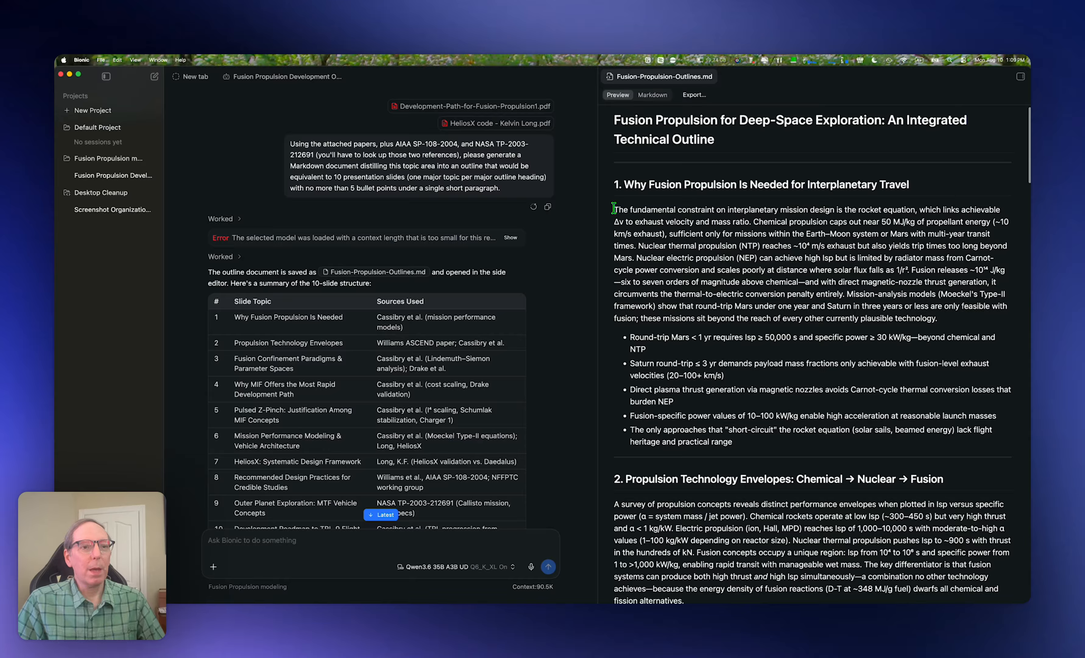
drag(614, 209, 960, 328)
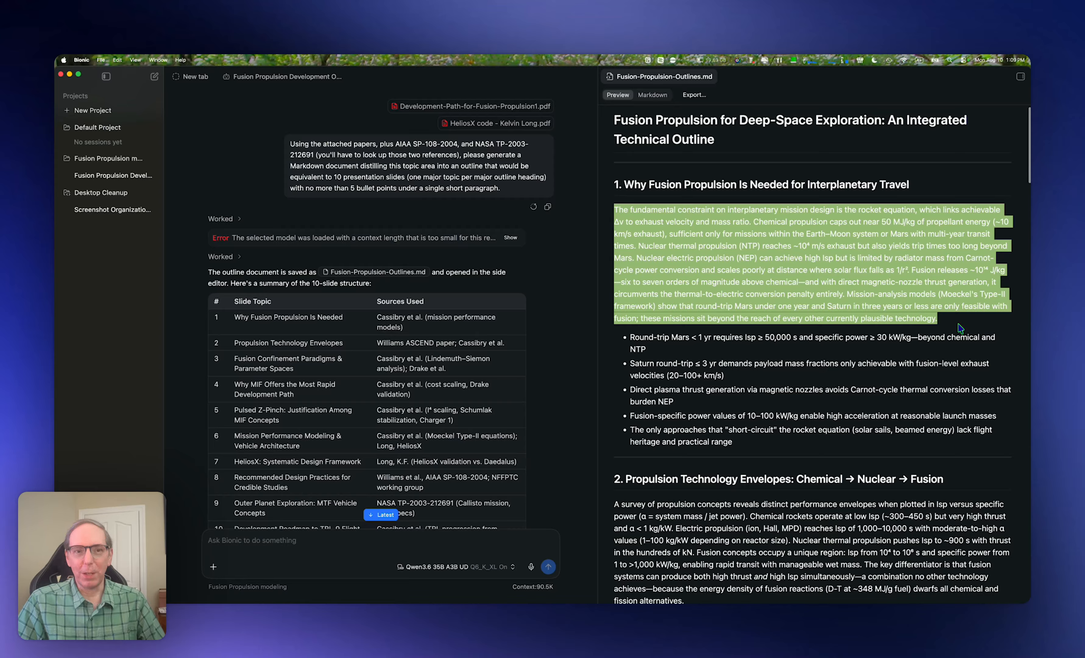
click(611, 365)
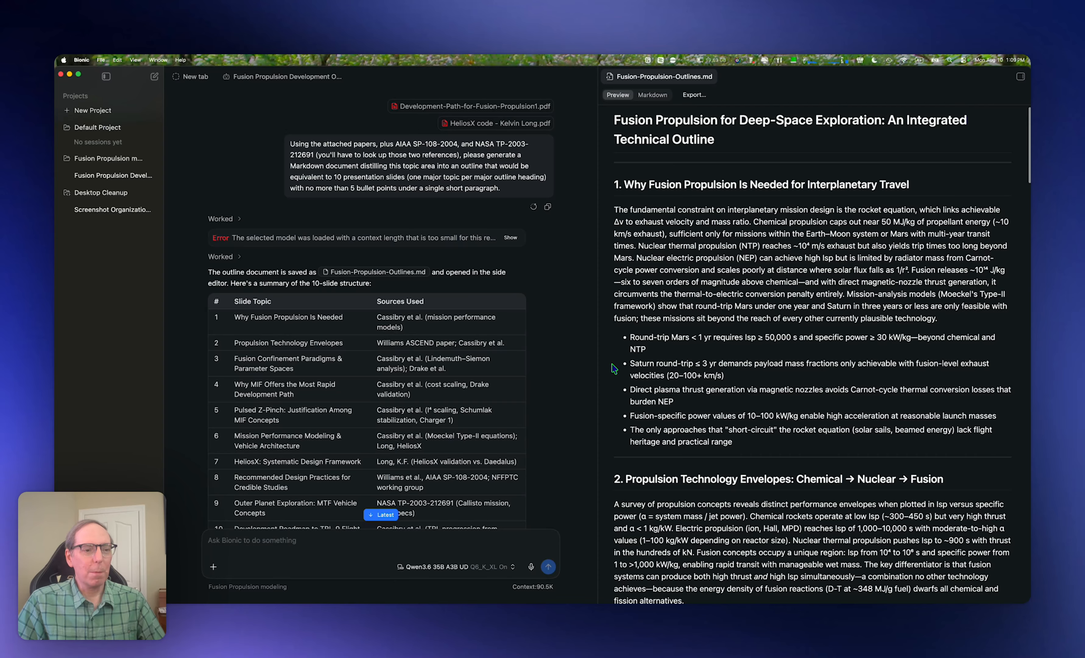
scroll(612, 364, down, 3)
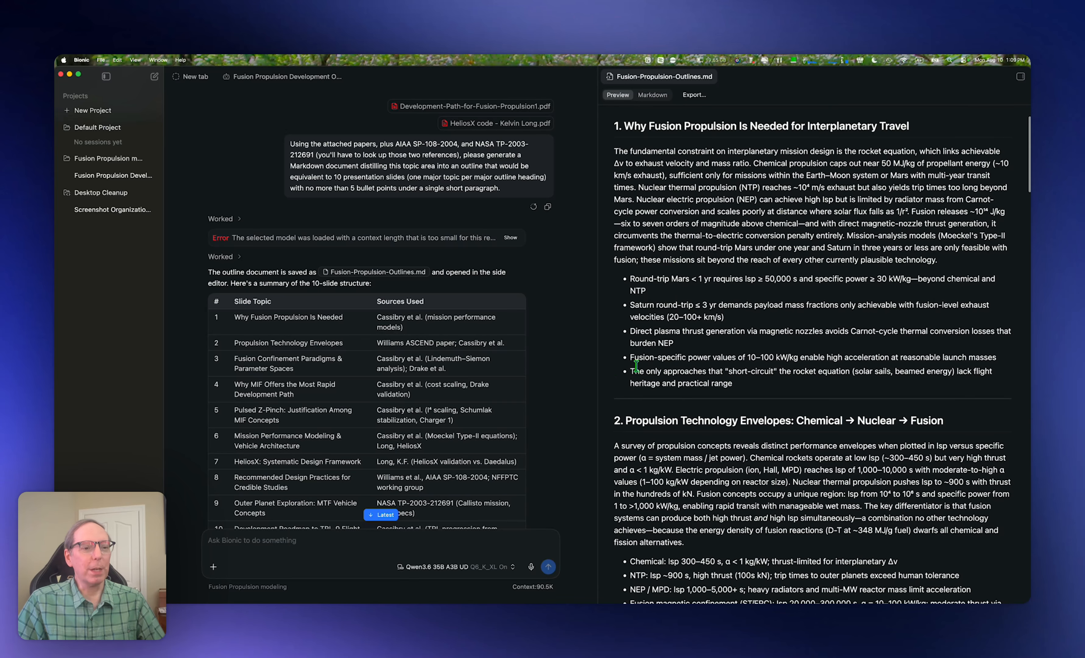
scroll(636, 366, down, 15)
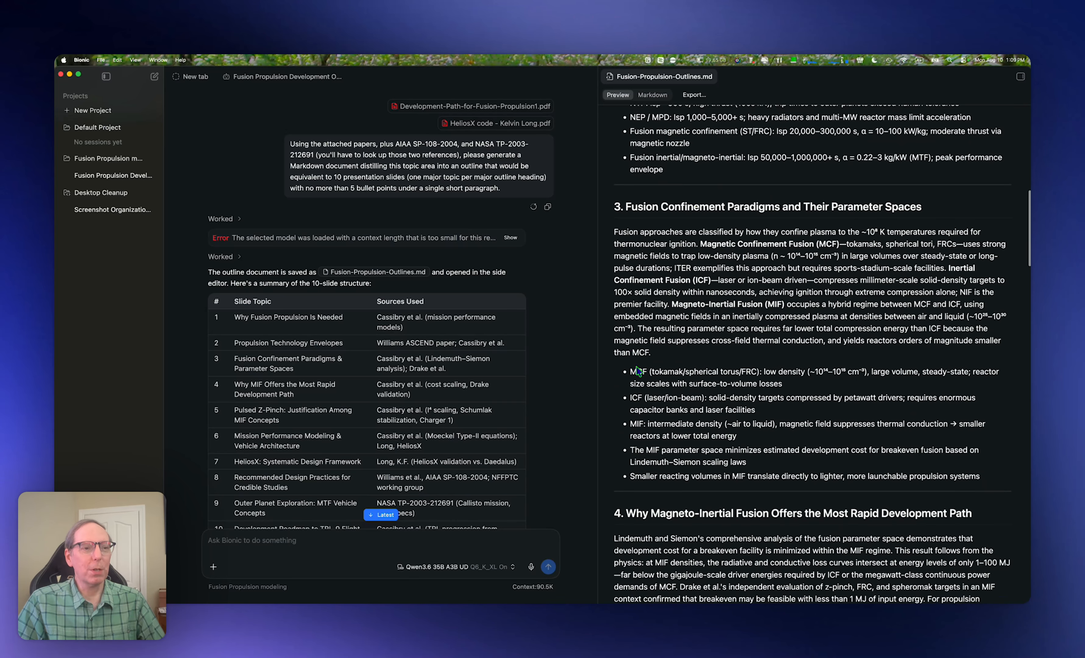
scroll(637, 371, down, 20)
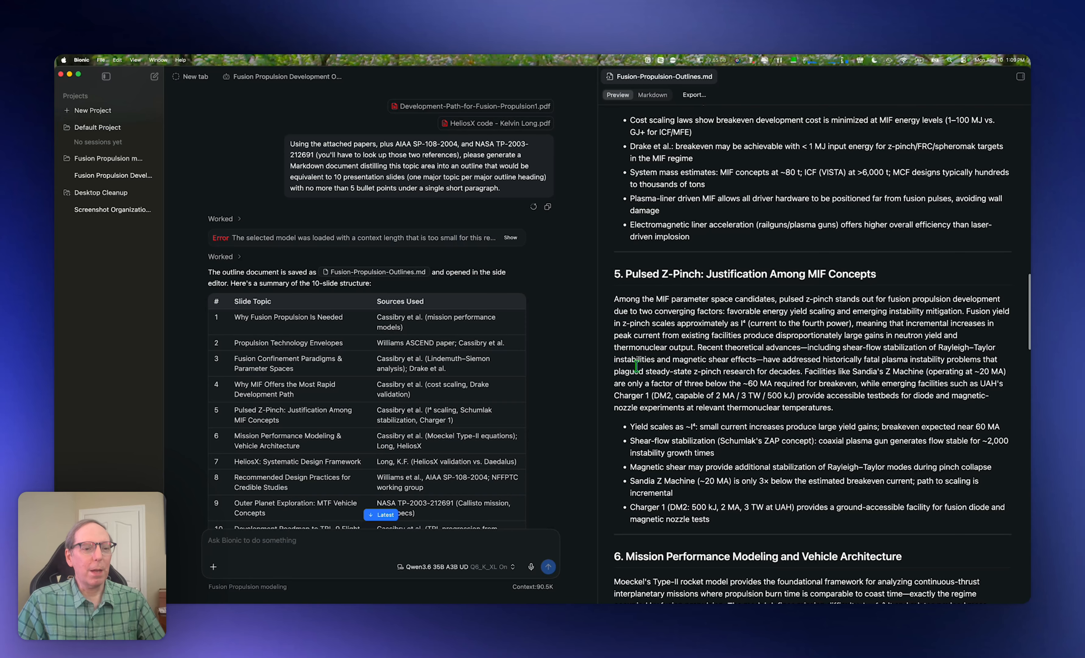
scroll(636, 366, down, 10)
scroll(768, 383, down, 4)
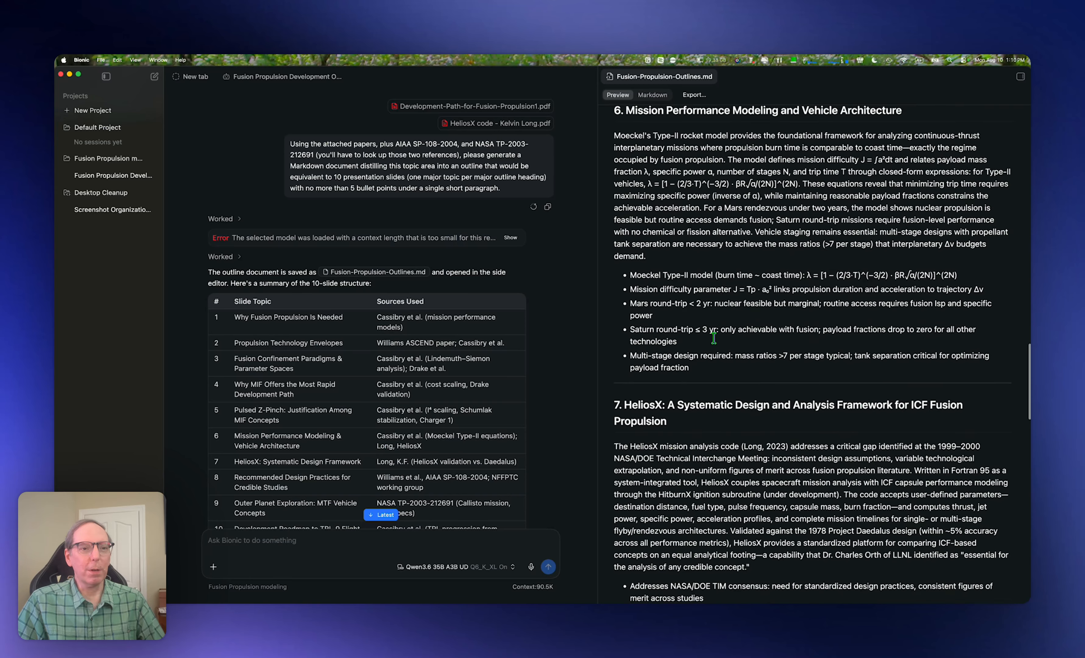
scroll(726, 340, down, 20)
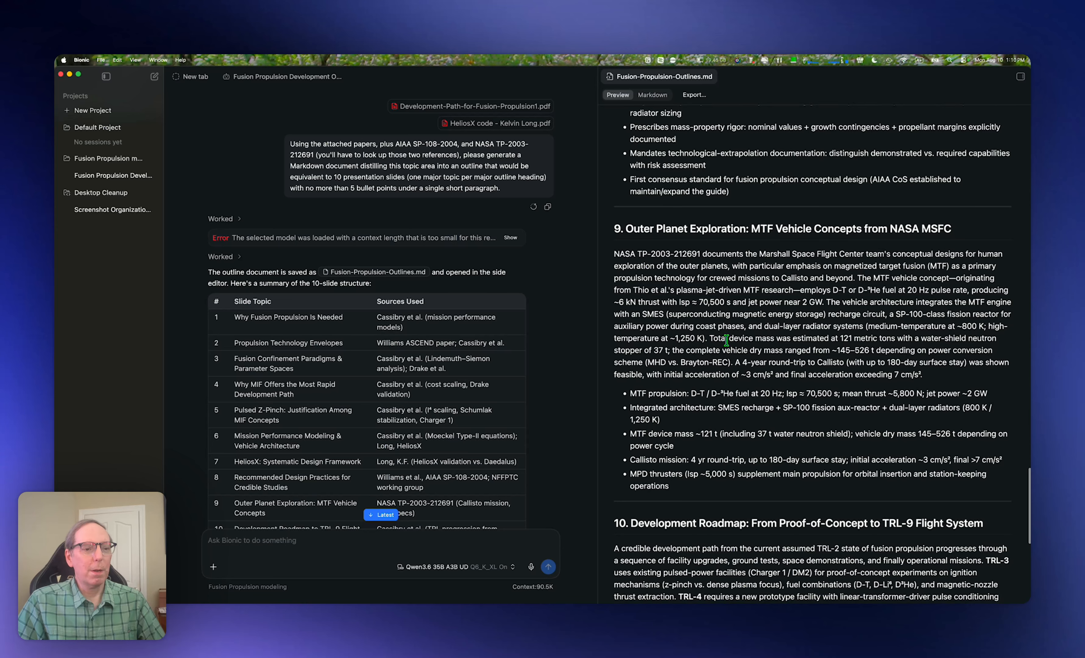
scroll(727, 340, down, 2)
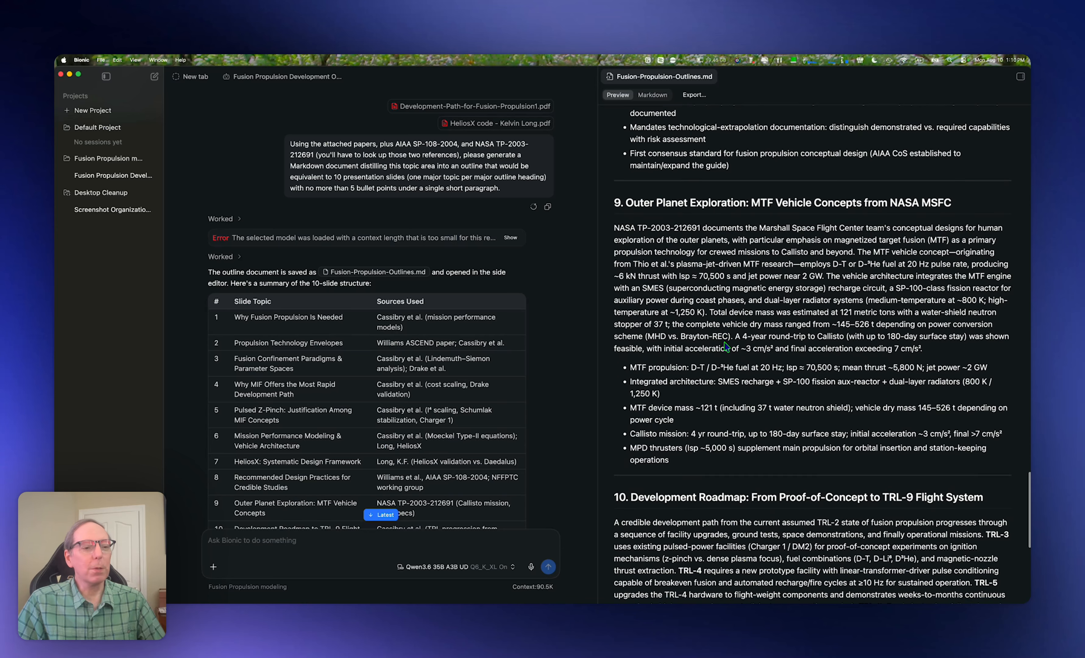
Review the spacecraft model design request and its section summary in the chat, and open Fusion-Spacecraft-Model-Design.md
scroll(556, 337, down, 10)
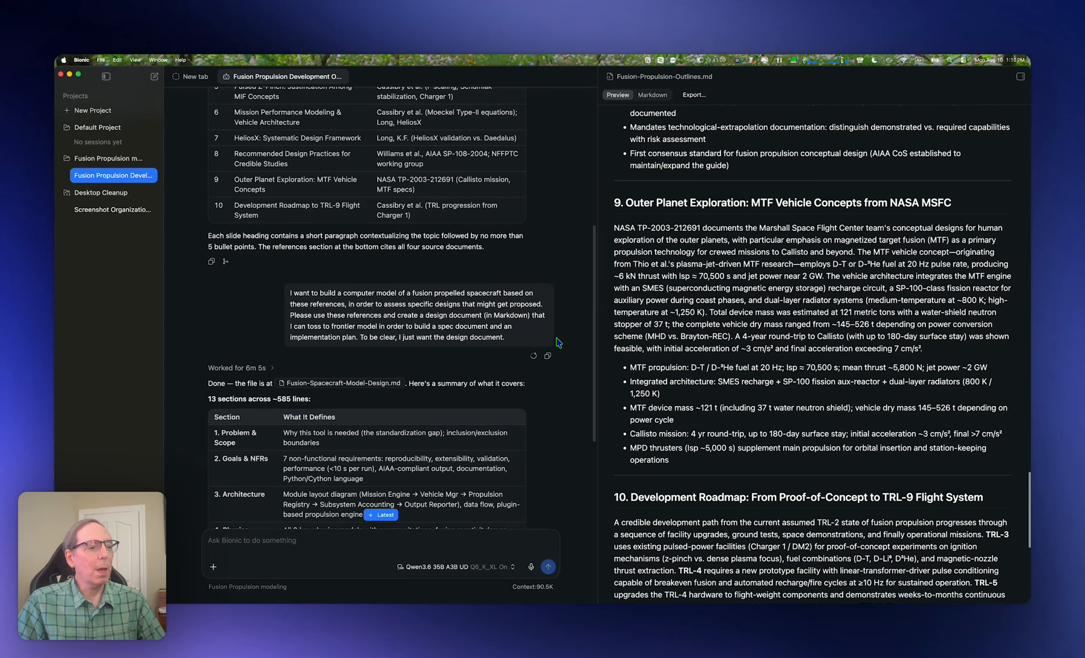
scroll(556, 337, down, 3)
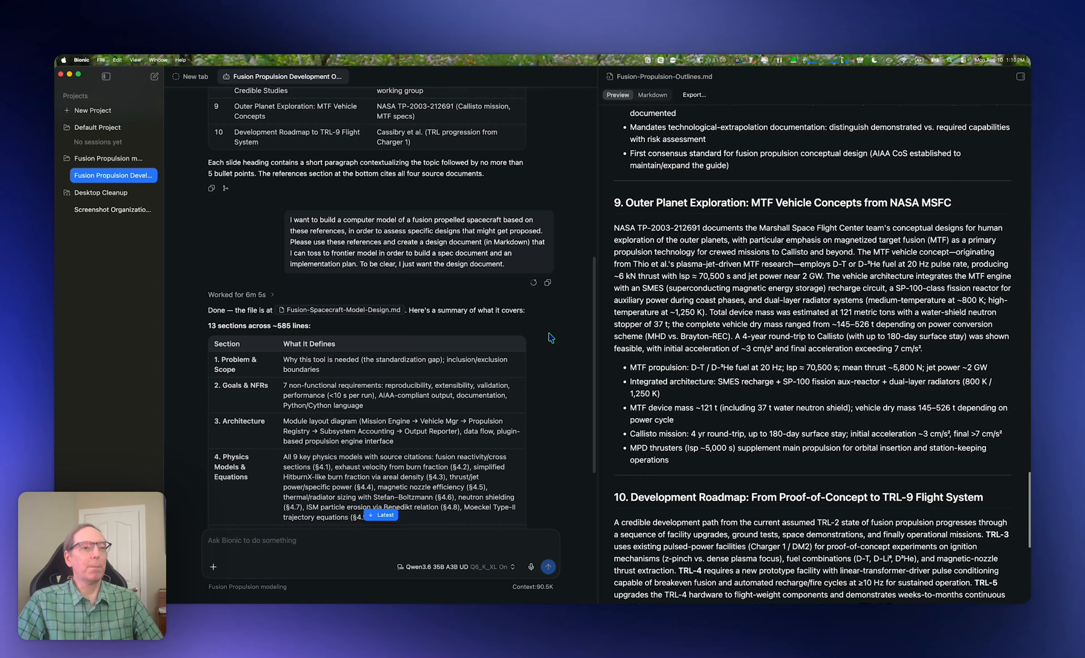
scroll(558, 337, down, 5)
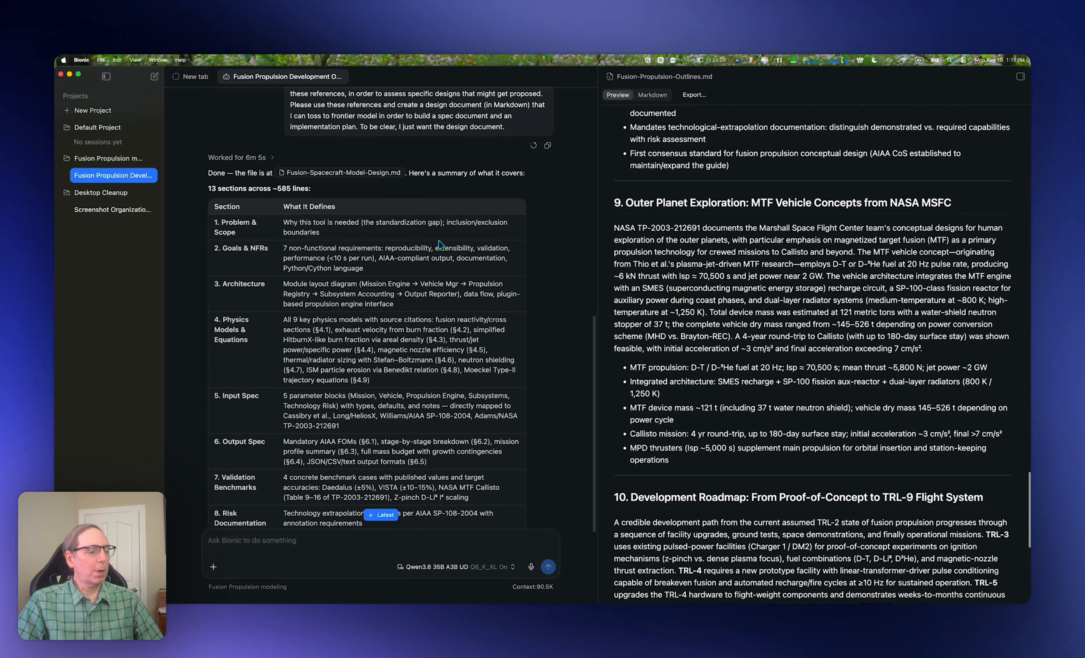
scroll(438, 239, down, 2)
click(347, 144)
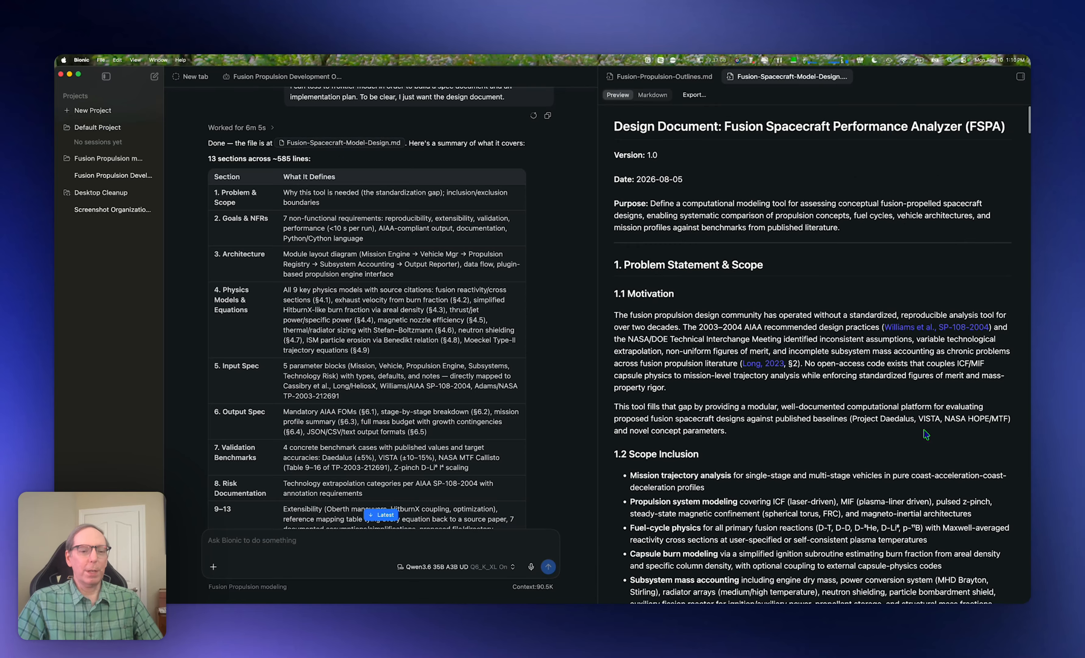
Examine the design document's scope, requirements, system architecture, data flow, and physics models sections
scroll(927, 434, down, 10)
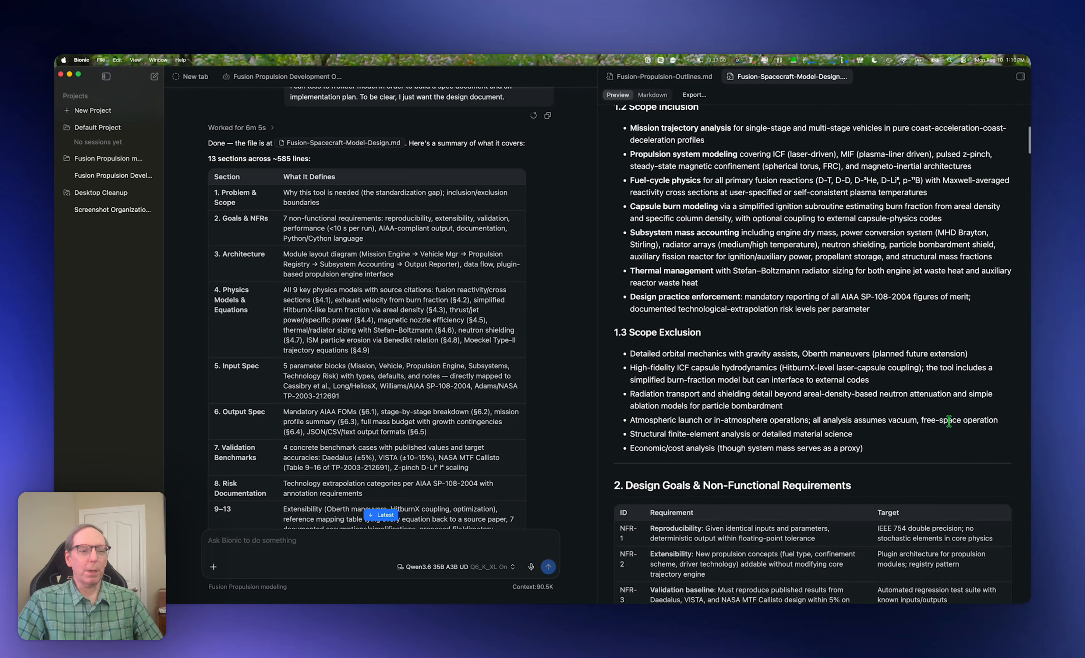
scroll(926, 434, down, 8)
scroll(940, 431, down, 8)
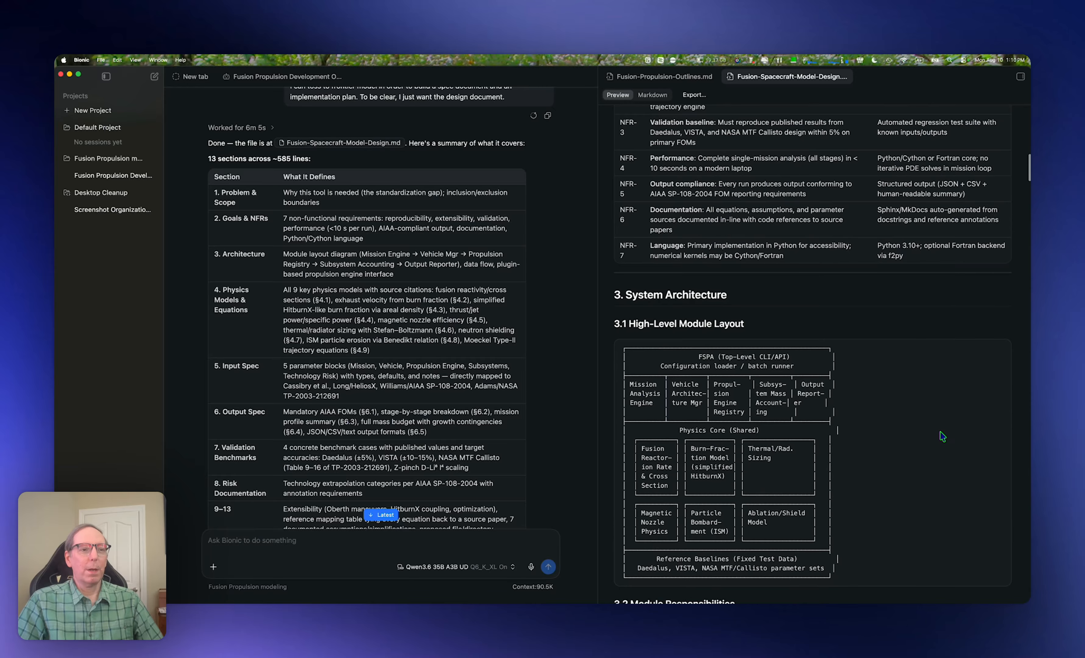
scroll(940, 431, up, 8)
scroll(947, 514, down, 8)
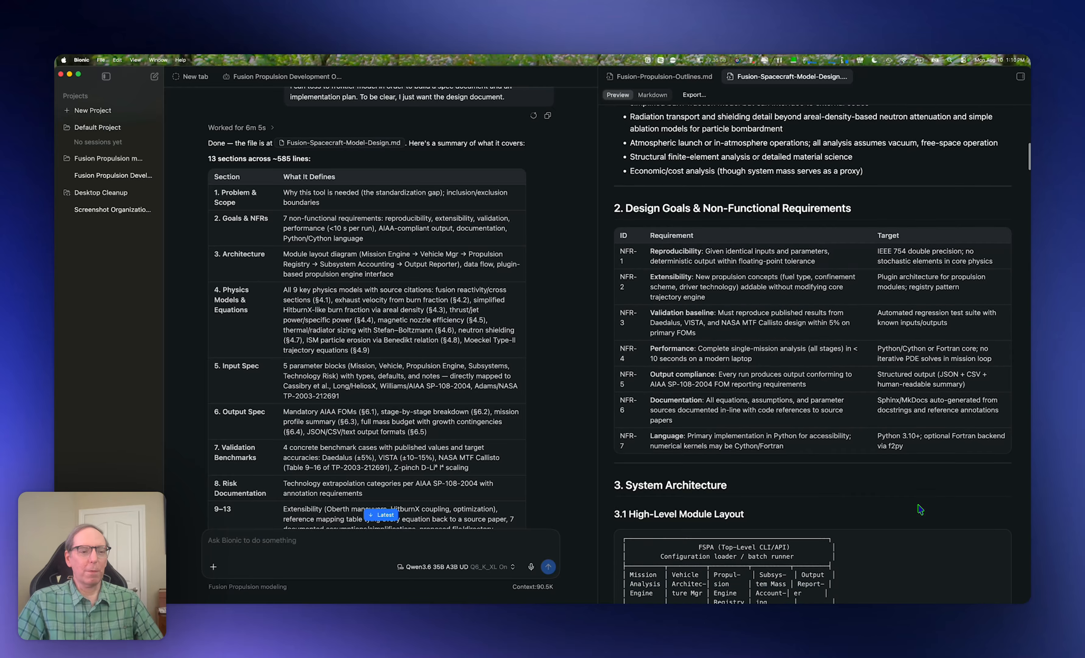
scroll(913, 493, down, 5)
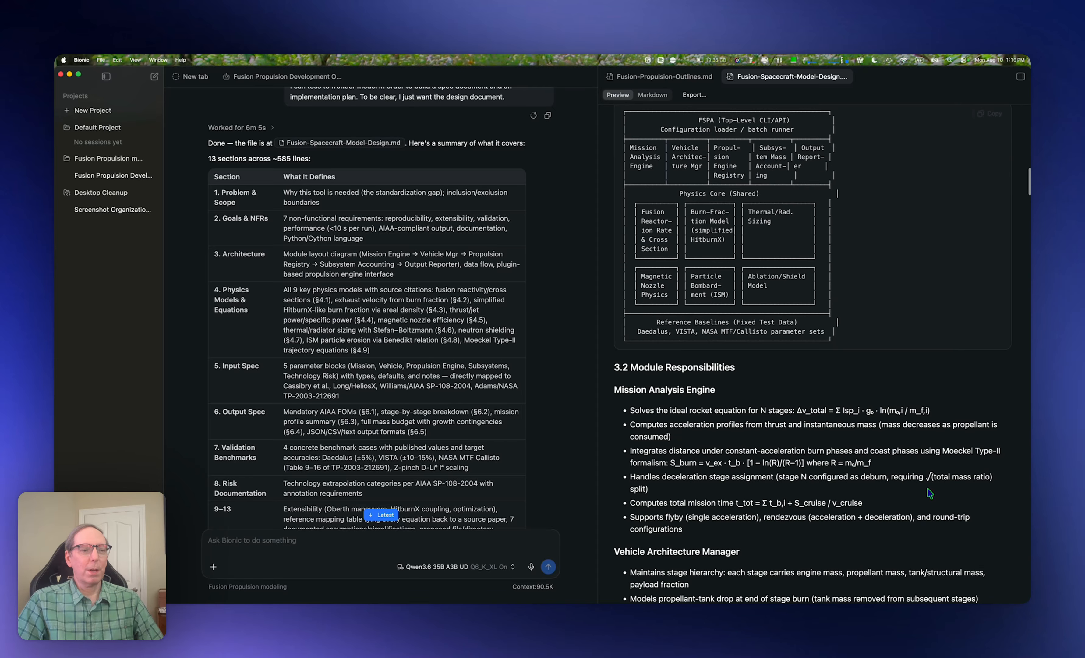
scroll(933, 492, down, 15)
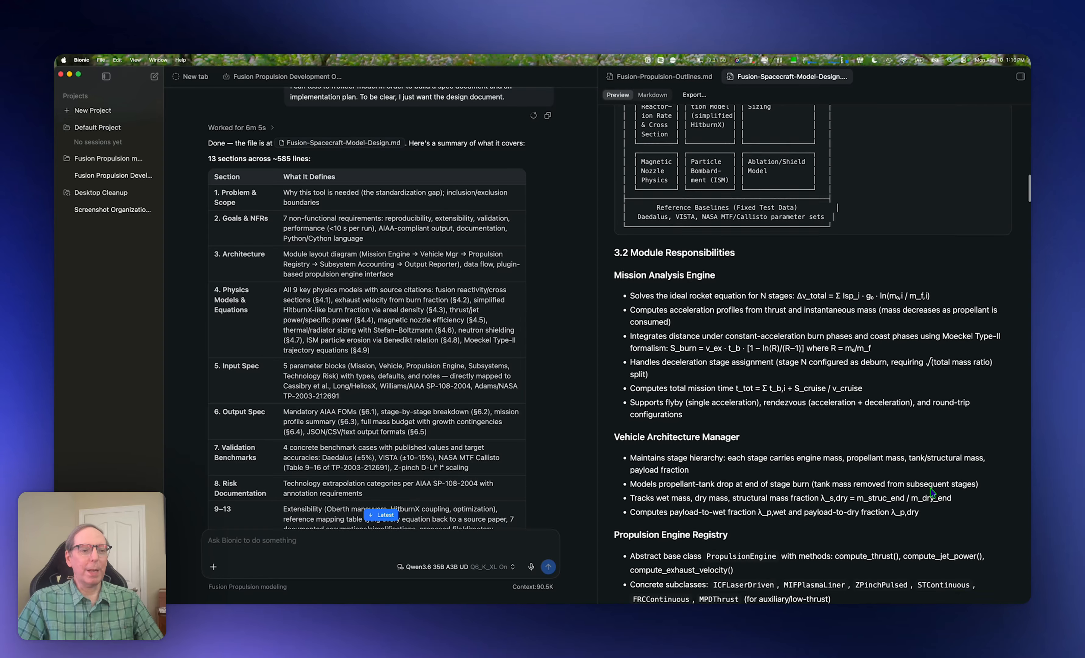
scroll(933, 493, down, 15)
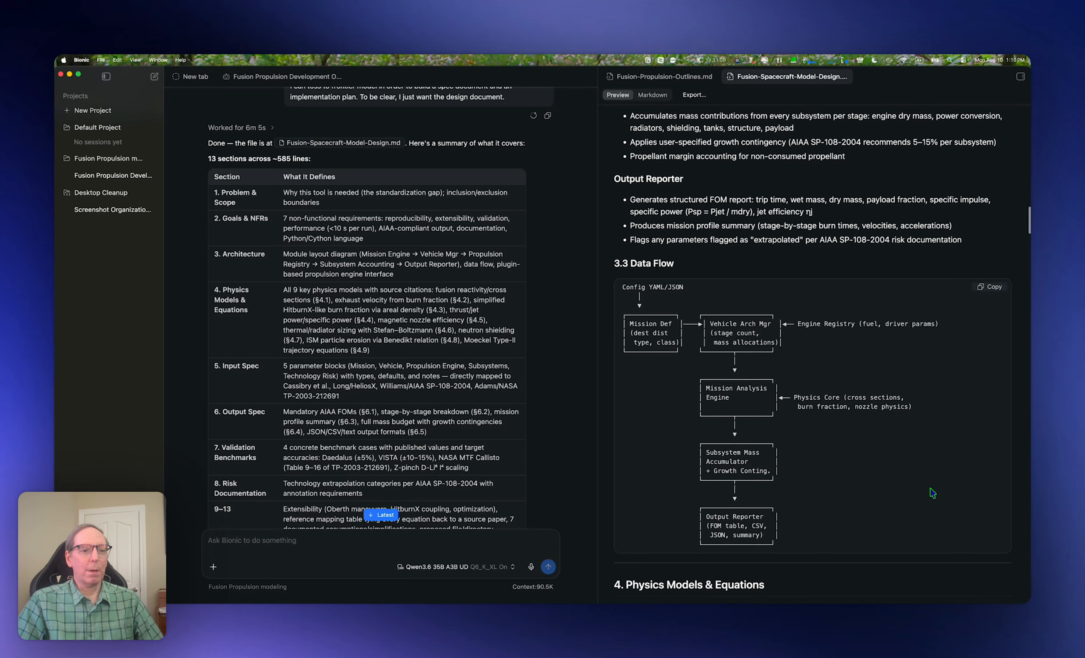
scroll(932, 492, up, 4)
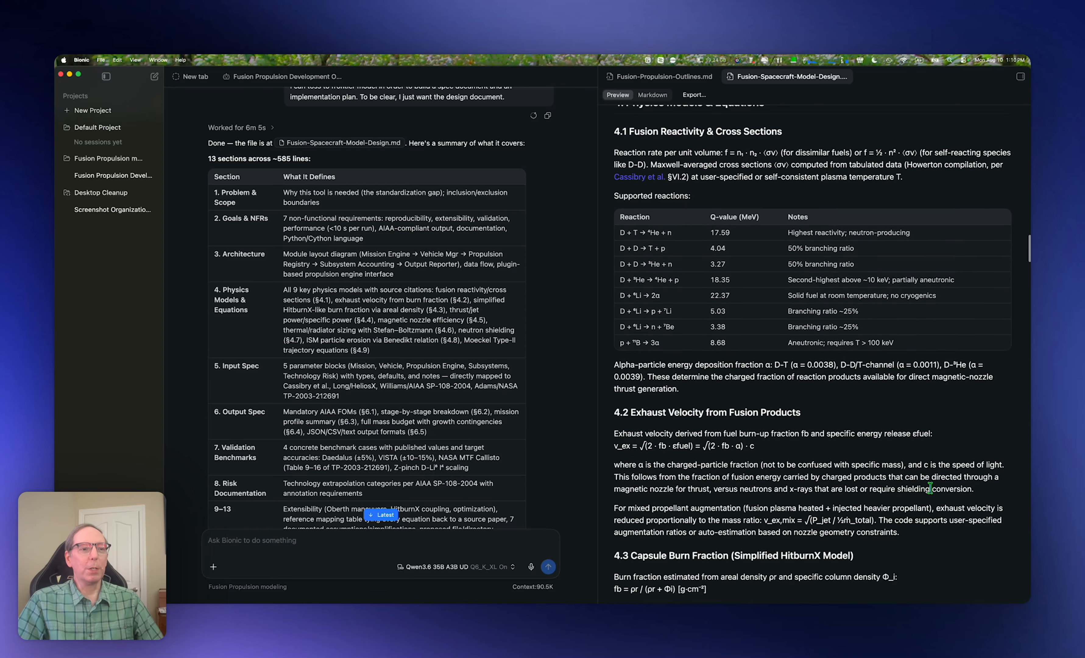